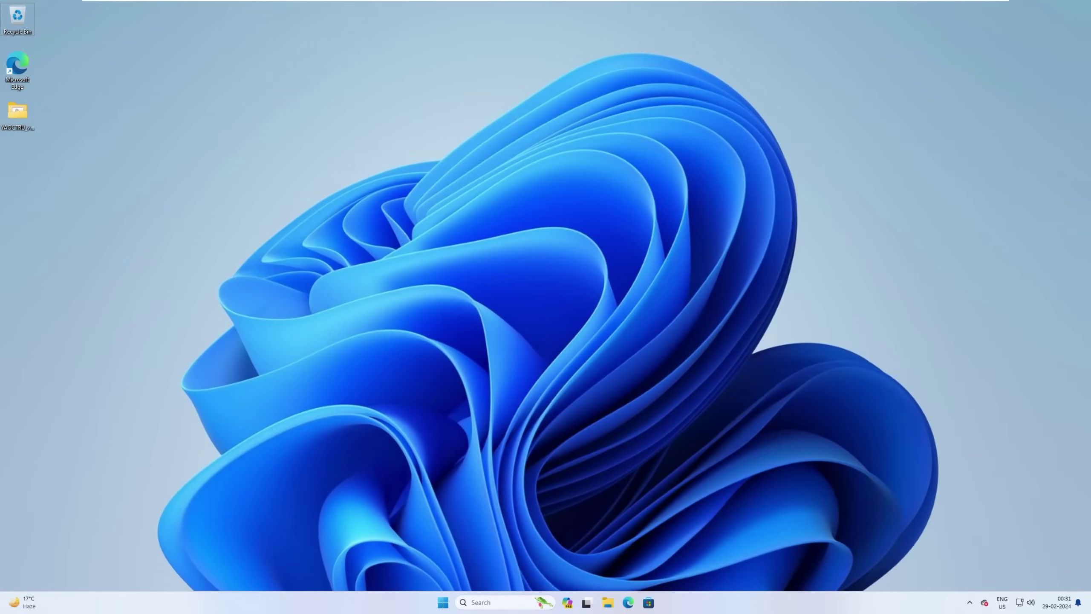
Bring up the Windows 11 Start menu inside the VMware virtual machine
{"action": "mouse_move", "coordinate": [359, 6]}
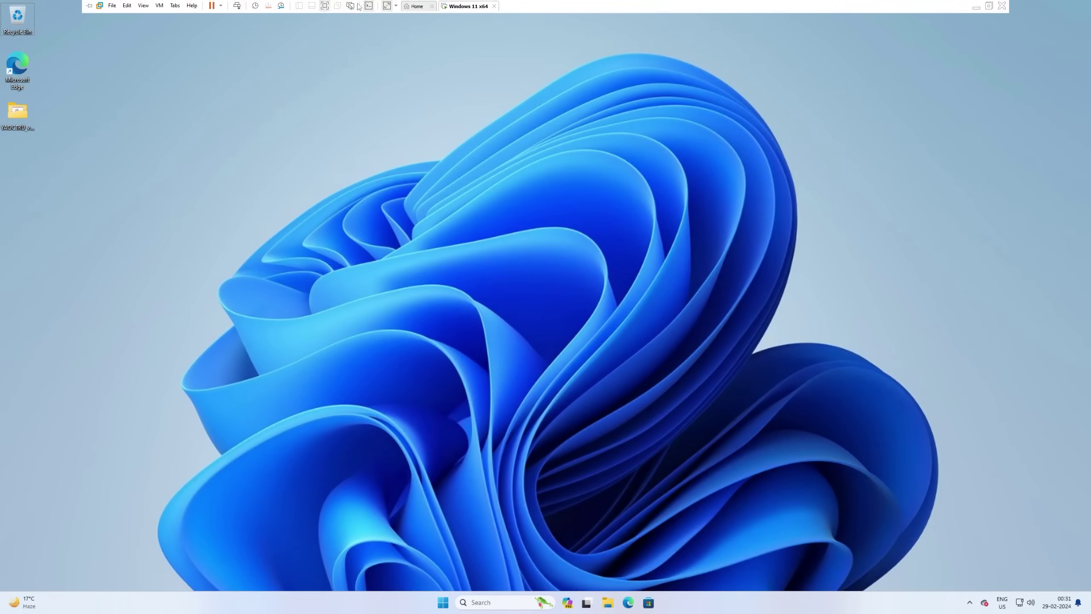
{"action": "key", "text": "Num_Lock"}
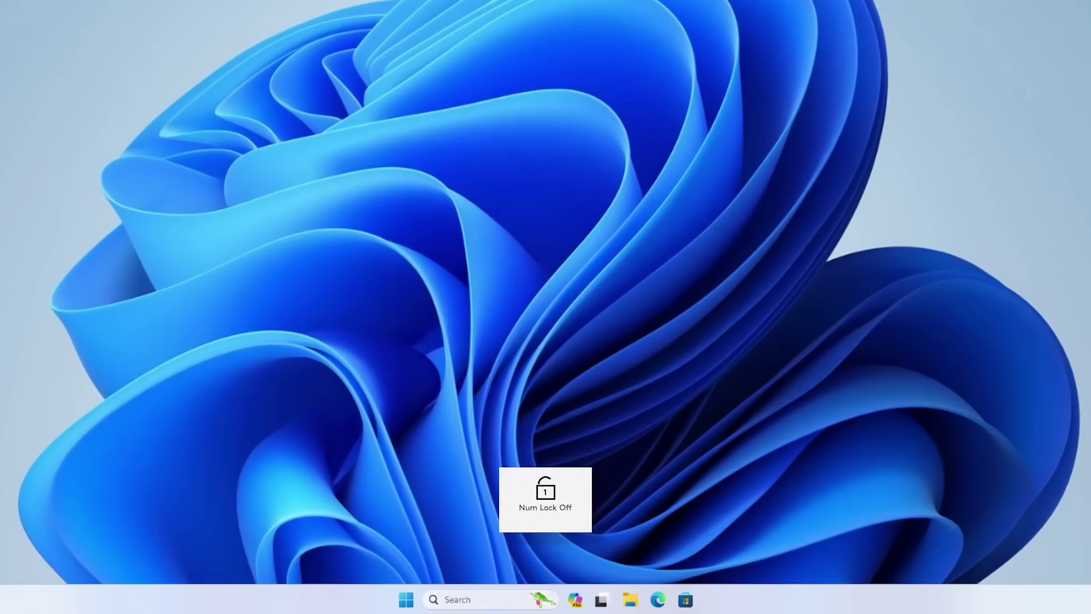
Open Settings > Apps > Installed apps and scroll to the Office LTSC entries
{"action": "key", "text": "super"}
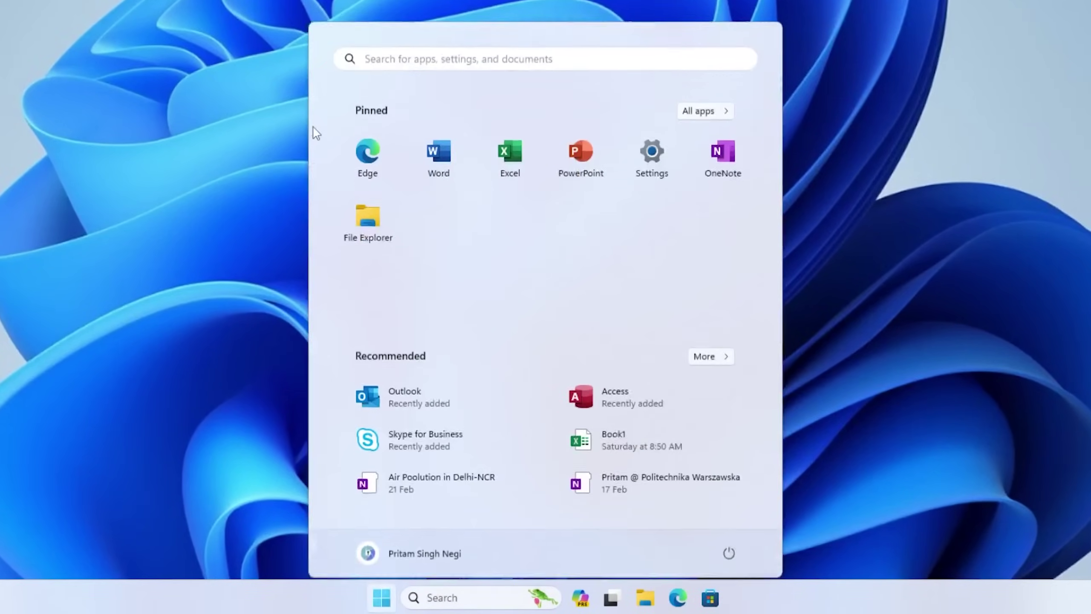
{"action": "left_click", "coordinate": [652, 146]}
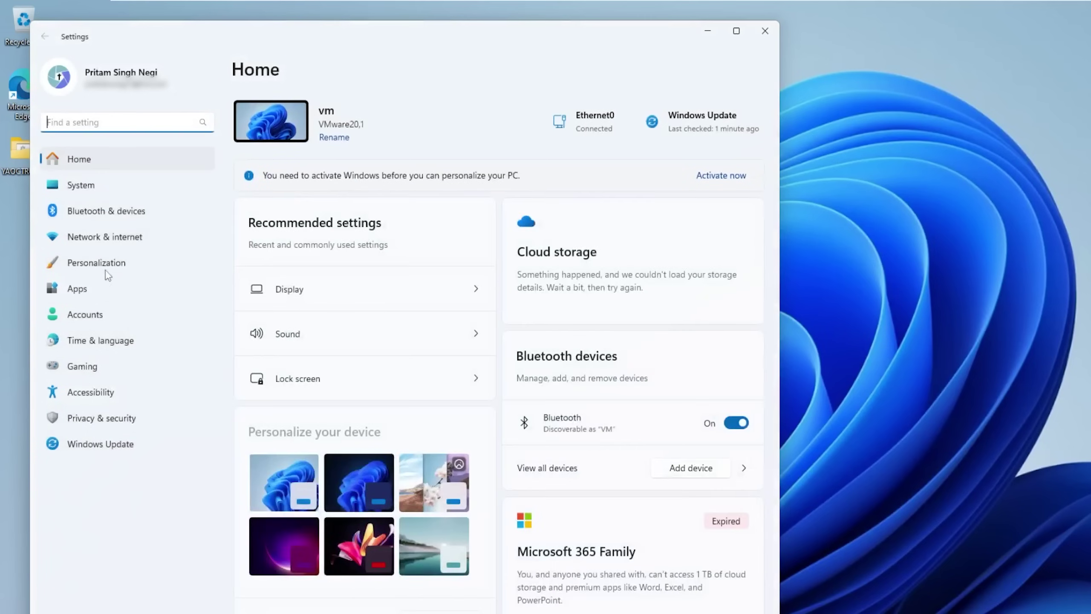
{"action": "left_click", "coordinate": [103, 289]}
{"action": "left_click", "coordinate": [352, 124]}
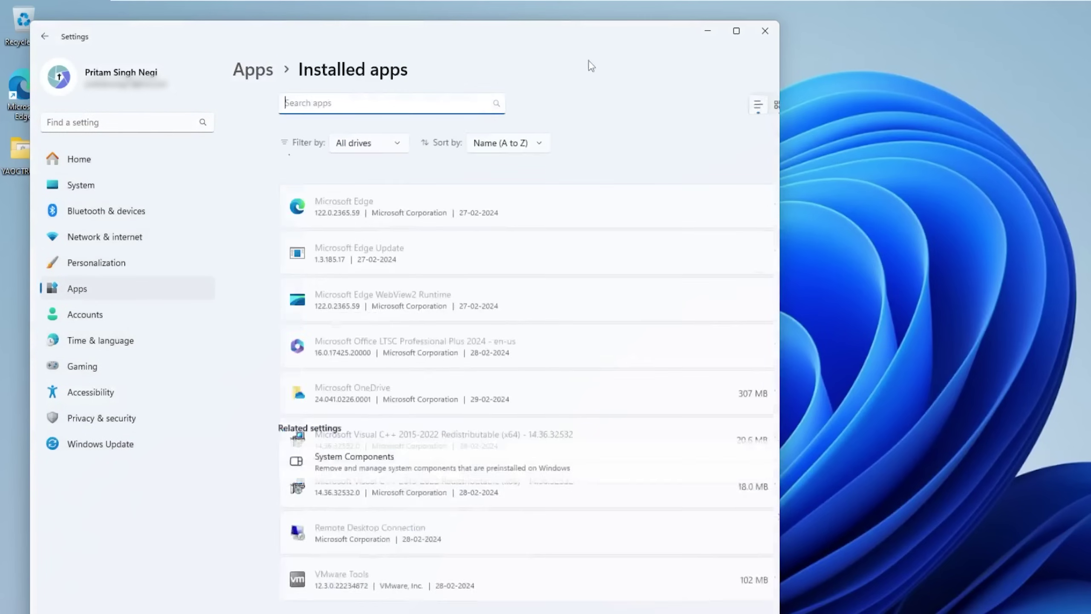
{"action": "scroll", "coordinate": [440, 333], "scroll_direction": "down", "scroll_amount": 2}
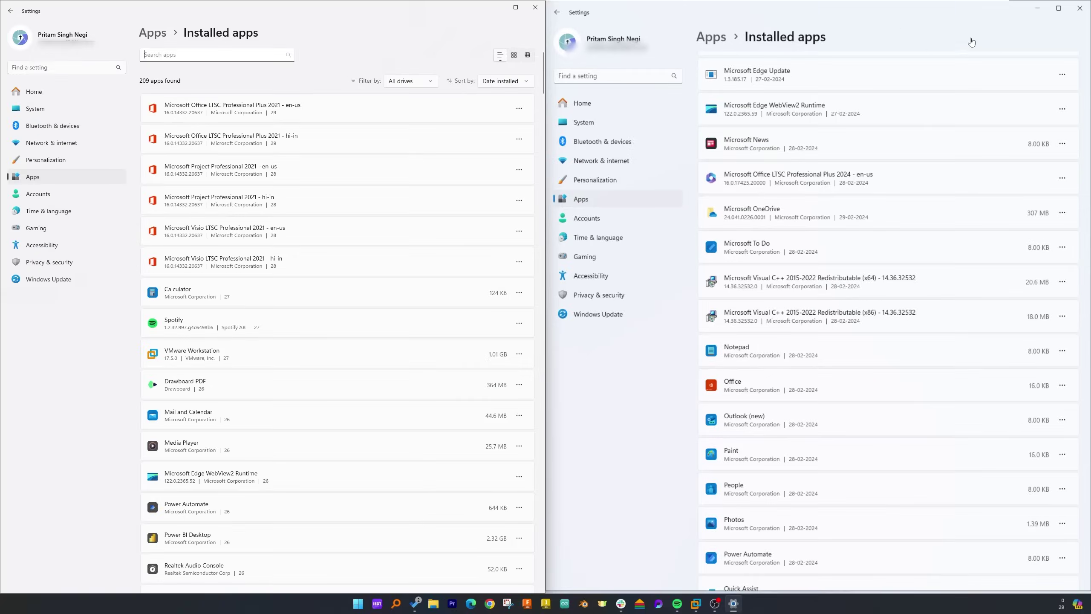
Minimize Settings and open the File > Account page in Word
{"action": "left_click", "coordinate": [1037, 14]}
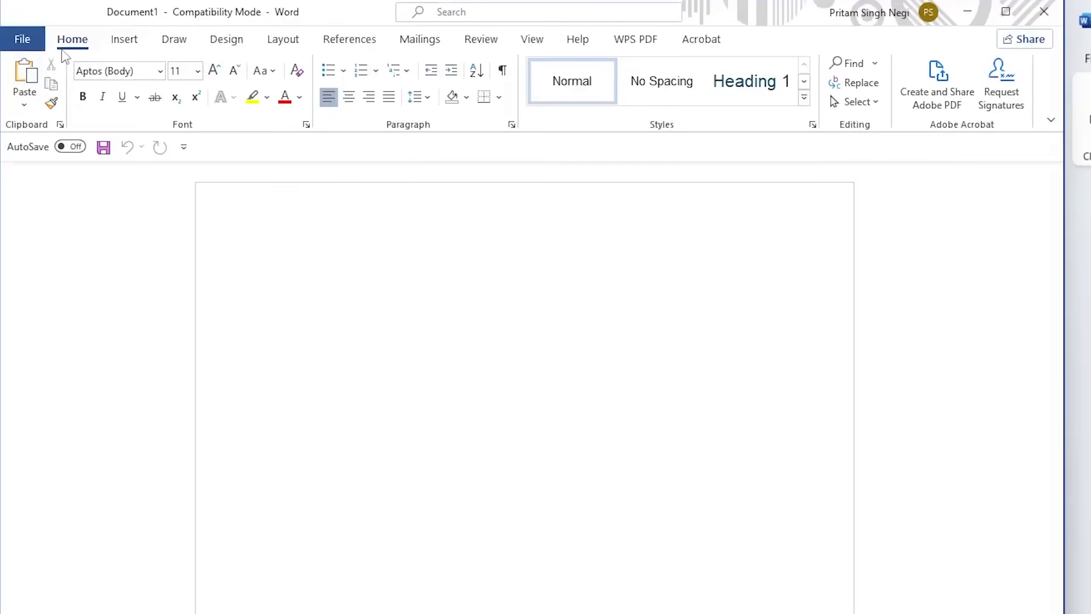
{"action": "left_click", "coordinate": [26, 43]}
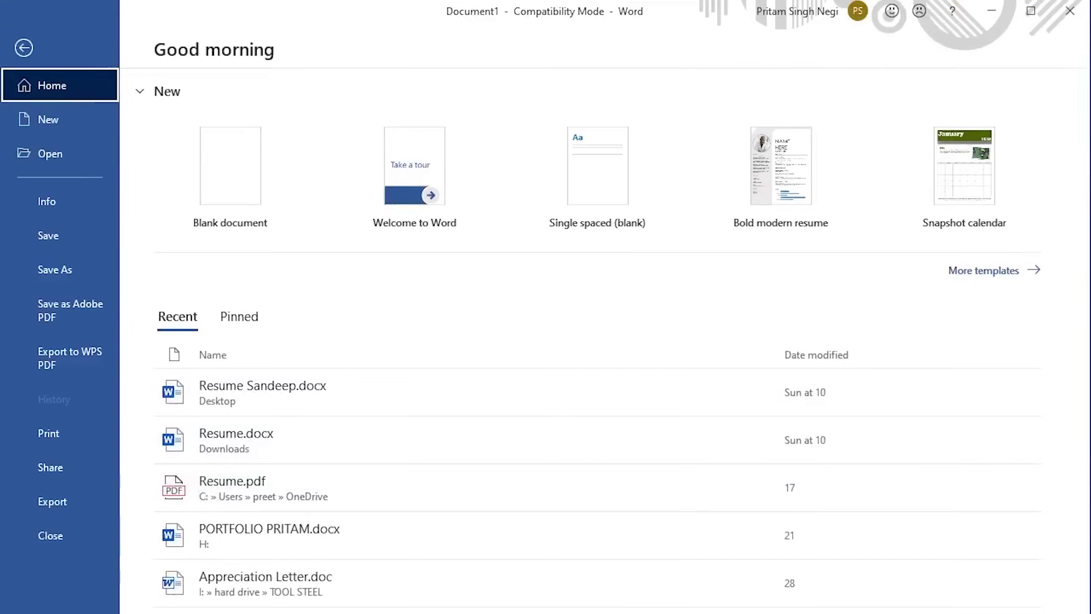
{"action": "left_click", "coordinate": [58, 503]}
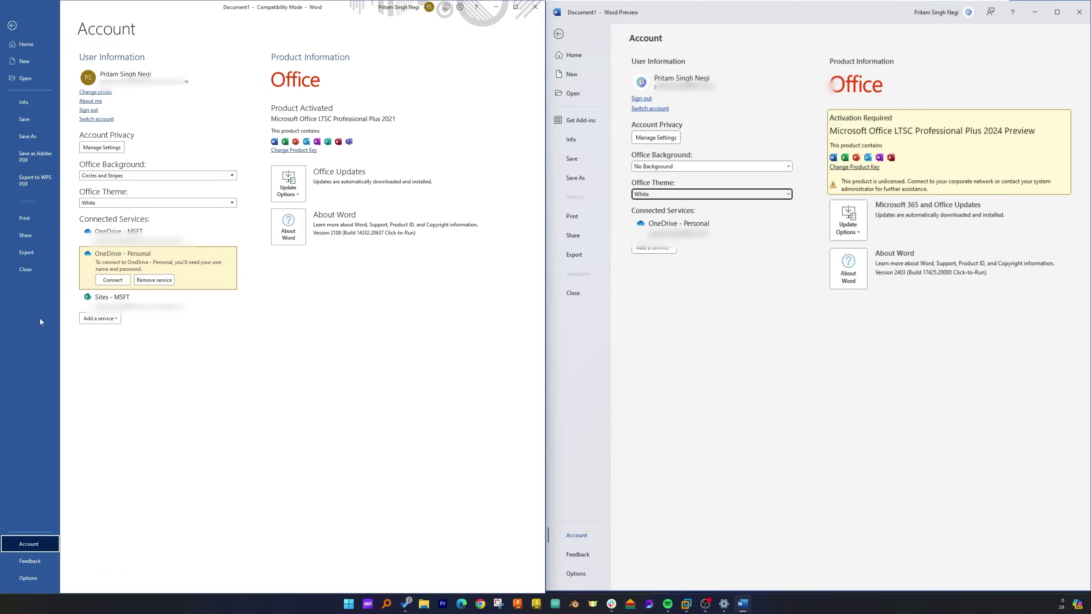
Set the Office Theme to Dark Gray in both the 2021 and Preview windows
{"action": "left_click", "coordinate": [128, 203]}
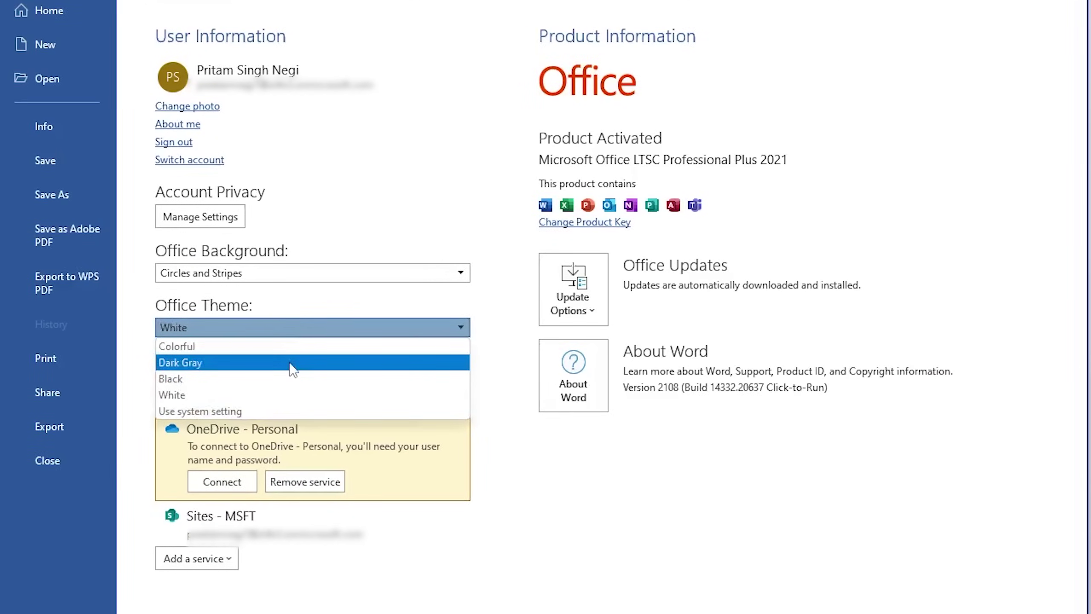
{"action": "left_click", "coordinate": [291, 365]}
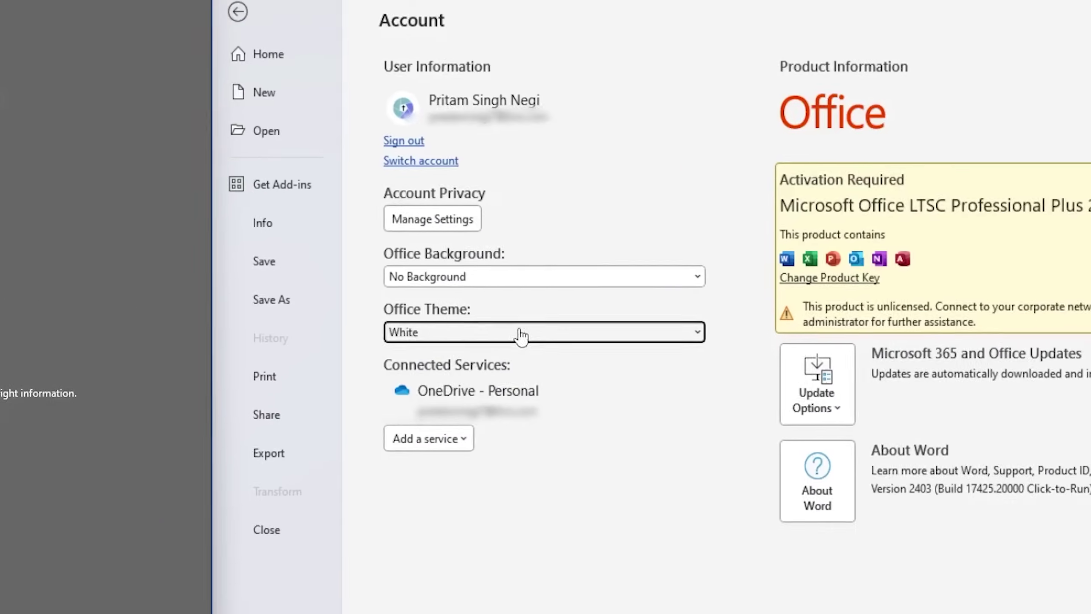
{"action": "left_click", "coordinate": [519, 334]}
{"action": "left_click", "coordinate": [277, 358]}
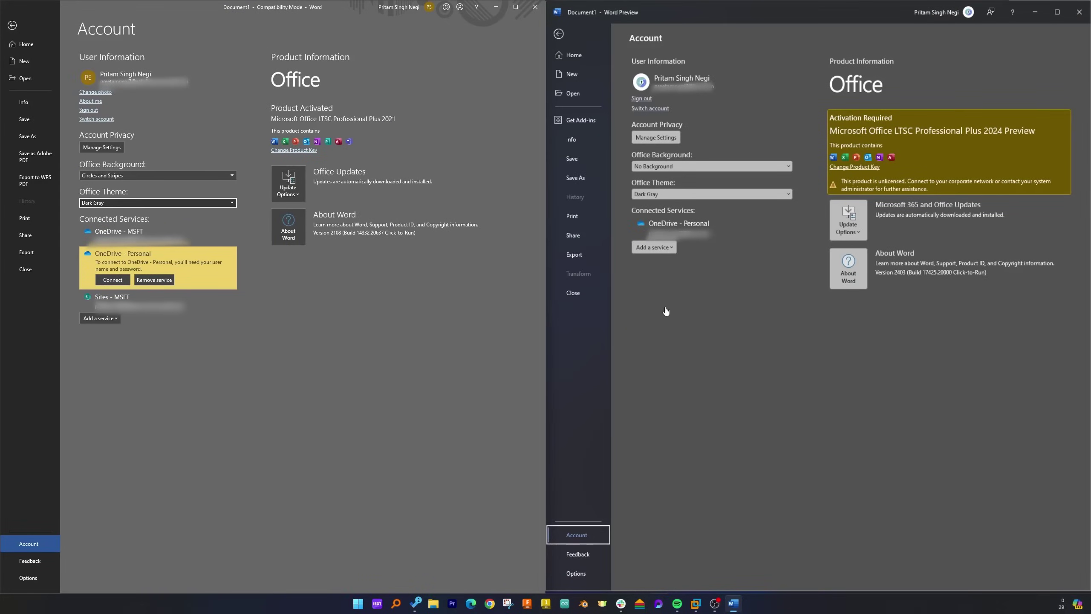
Change the Office Theme to Colorful in both Word windows
{"action": "left_click", "coordinate": [155, 203]}
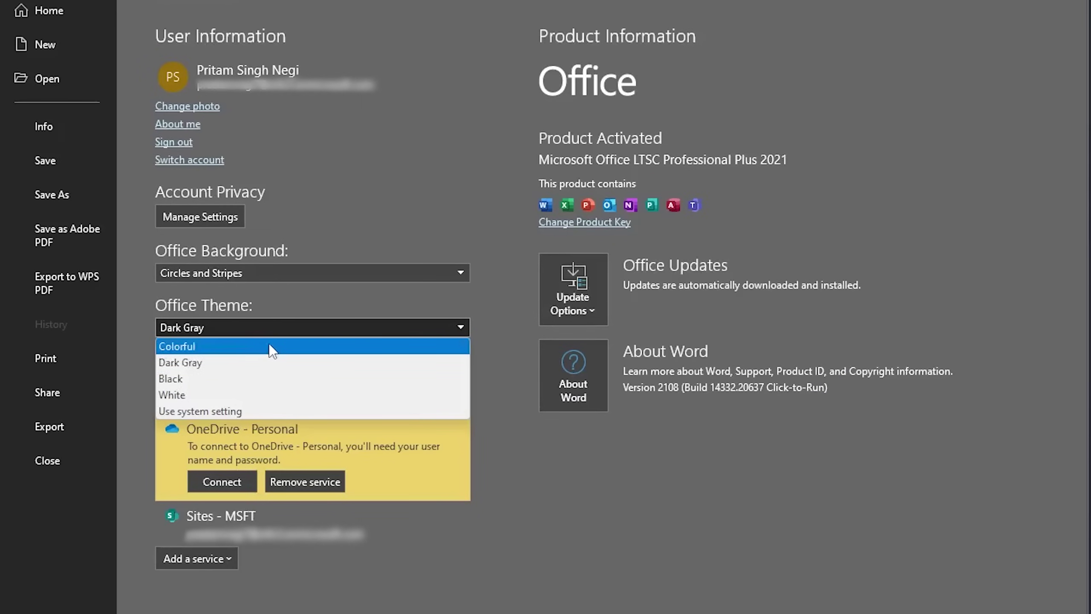
{"action": "left_click", "coordinate": [269, 346]}
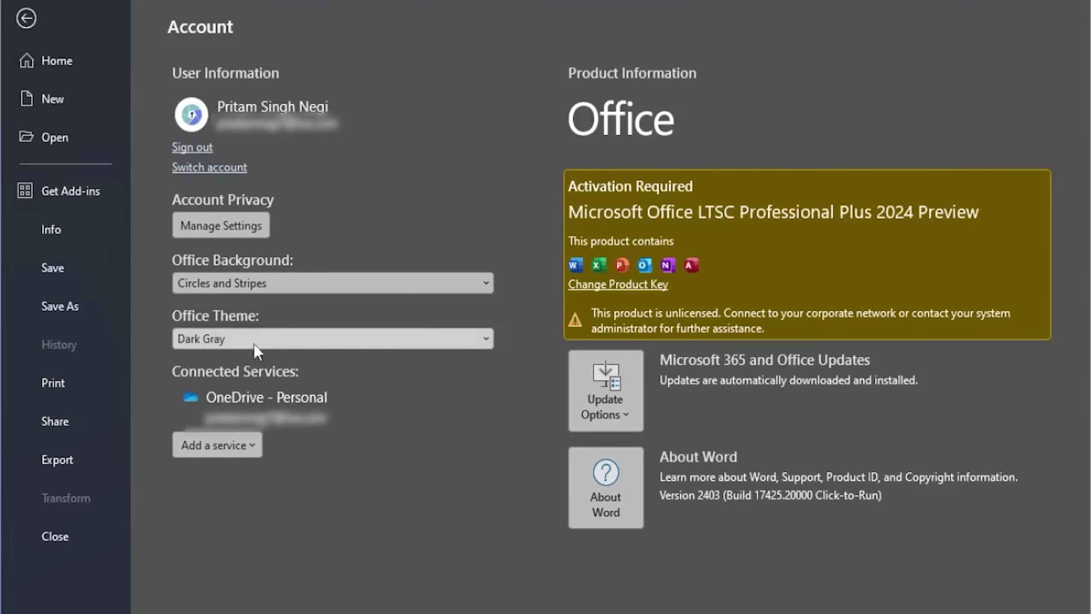
{"action": "left_click", "coordinate": [253, 343]}
{"action": "left_click", "coordinate": [237, 425]}
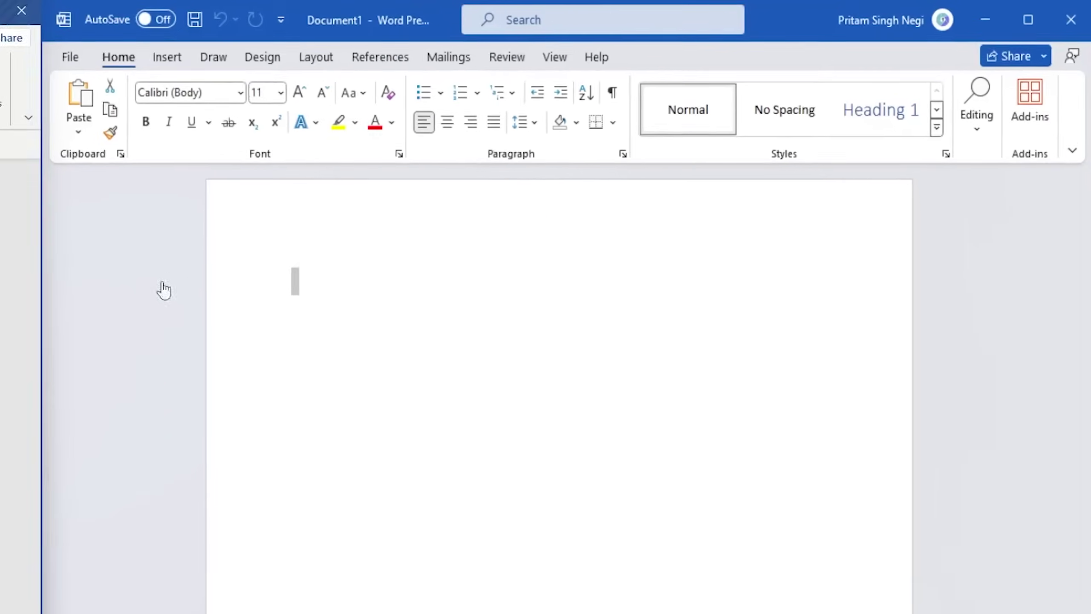
Type 'The quick brown fox jumps over the lazy dog' in the Preview document and select it
{"action": "type", "text": "The quick"}
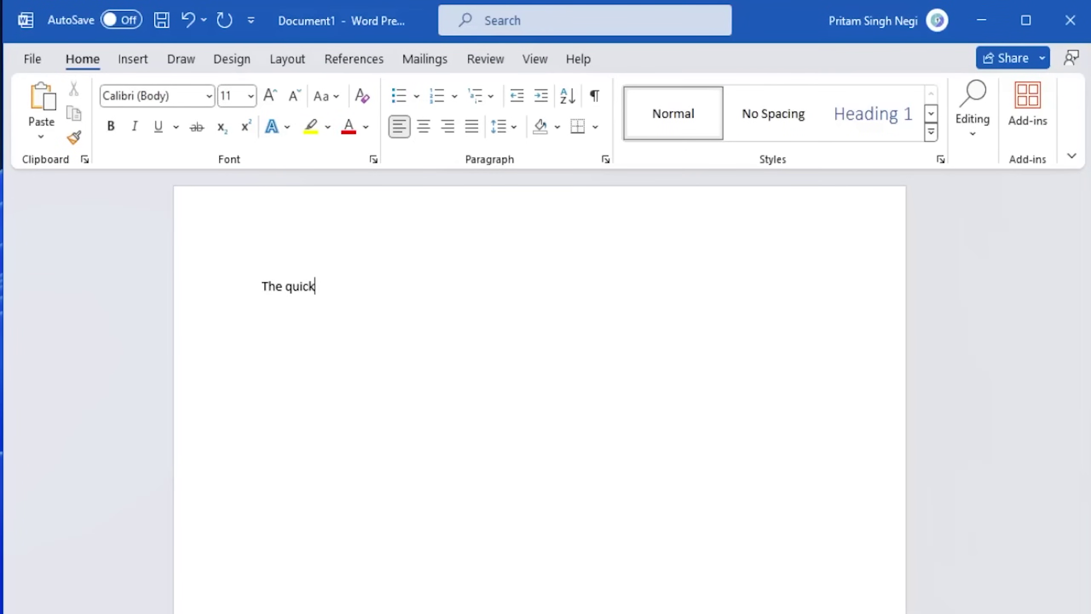
{"action": "type", "text": " brown fox jumps over the"}
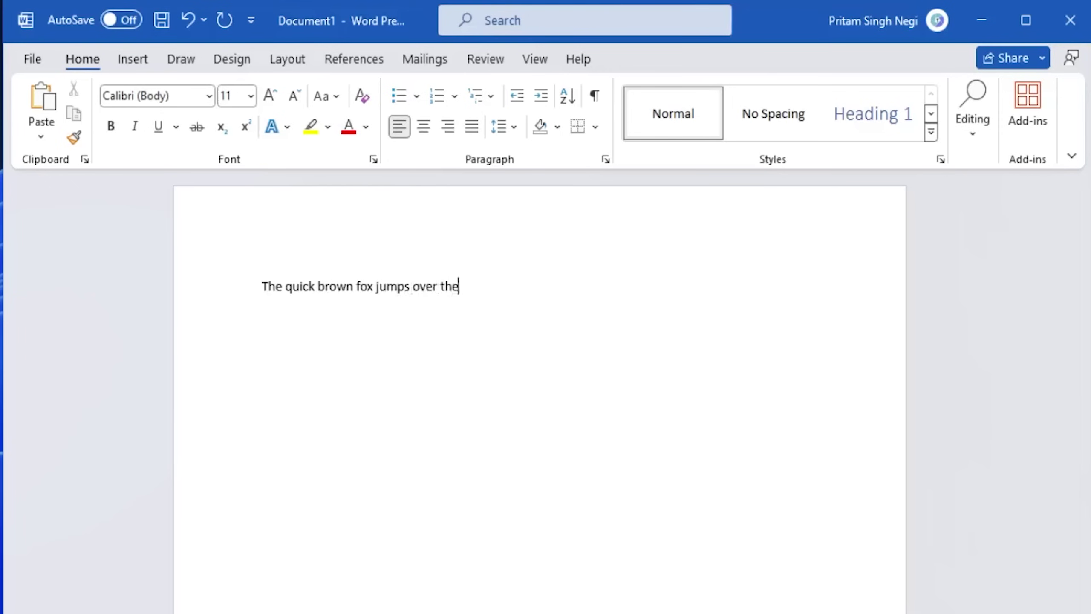
{"action": "type", "text": " lazy dog"}
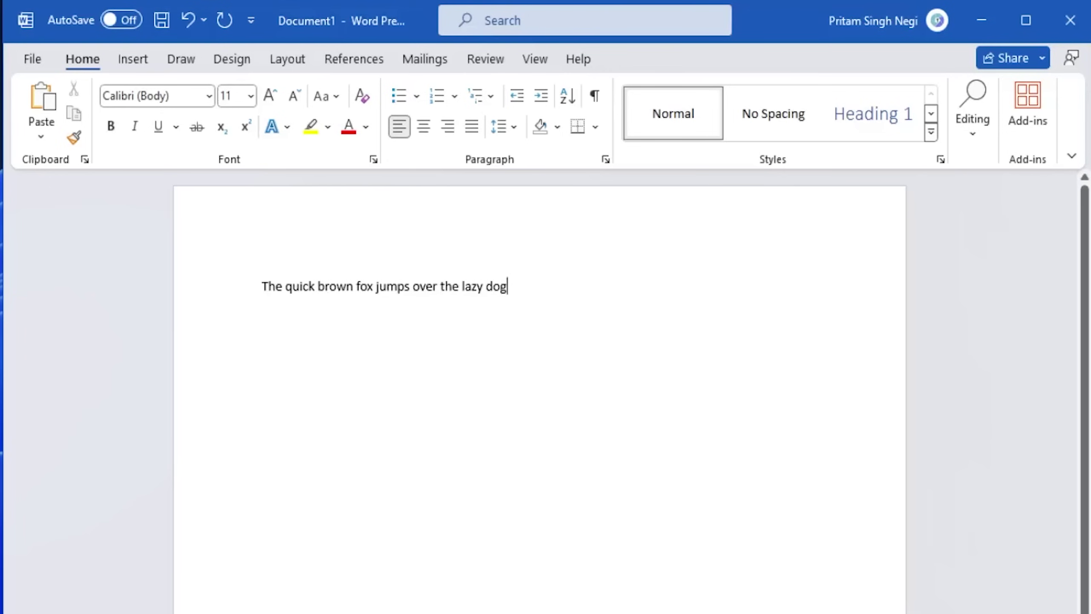
{"action": "left_click_drag", "start_coordinate": [511, 292], "coordinate": [249, 295]}
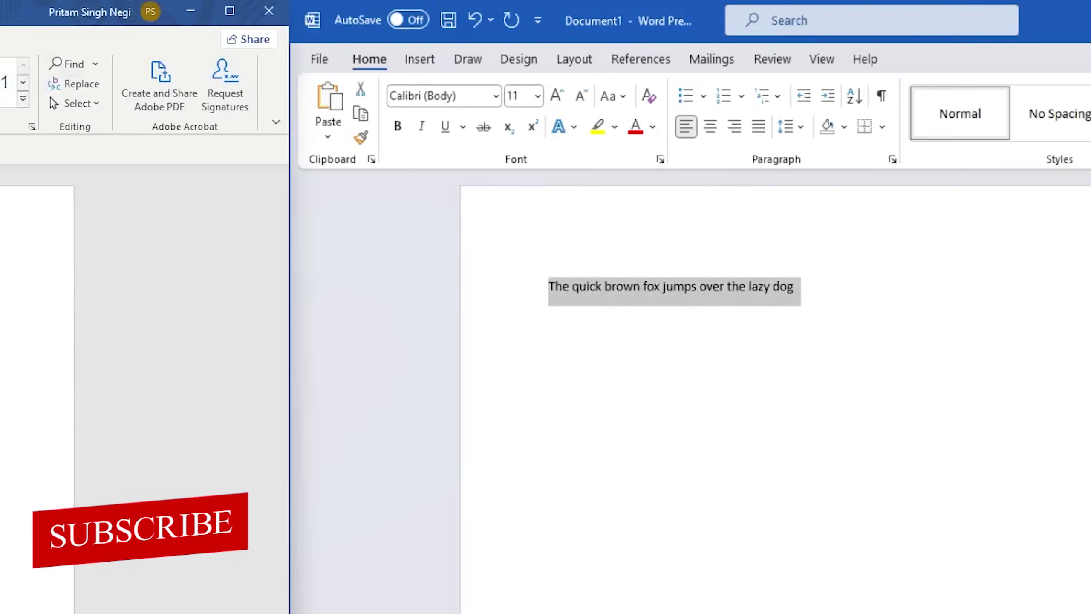
Paste the quick brown fox sentence into the Word 2021 document
{"action": "type", "text": "The quick brown fox jumps over the lazy dog"}
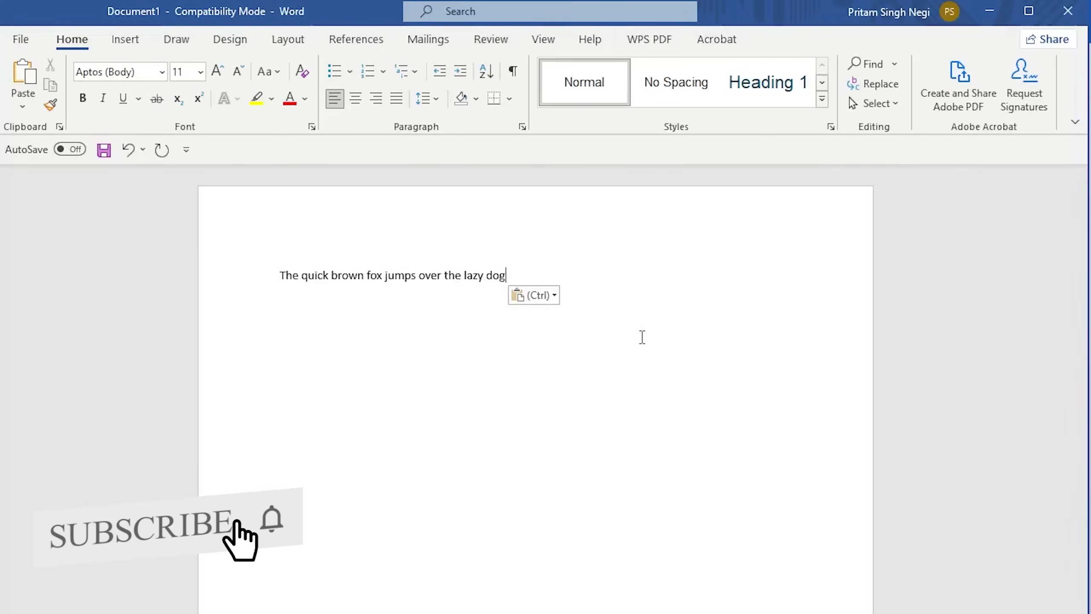
{"action": "scroll", "coordinate": [536, 388], "scroll_direction": "up", "scroll_amount": 3}
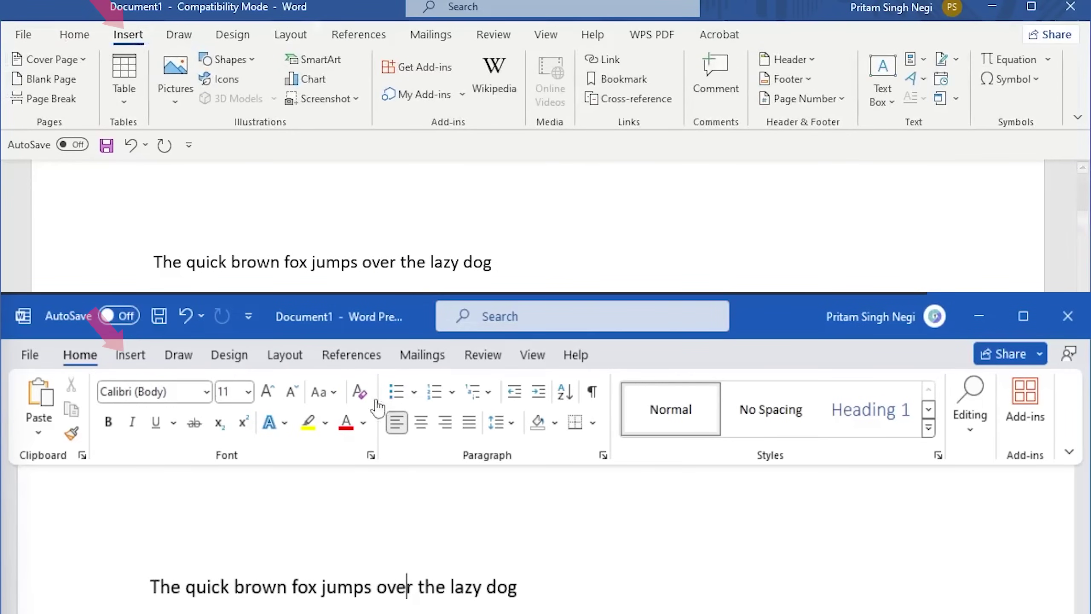
Show the Insert ribbon in the lower Word 2024 window
{"action": "left_click", "coordinate": [131, 355]}
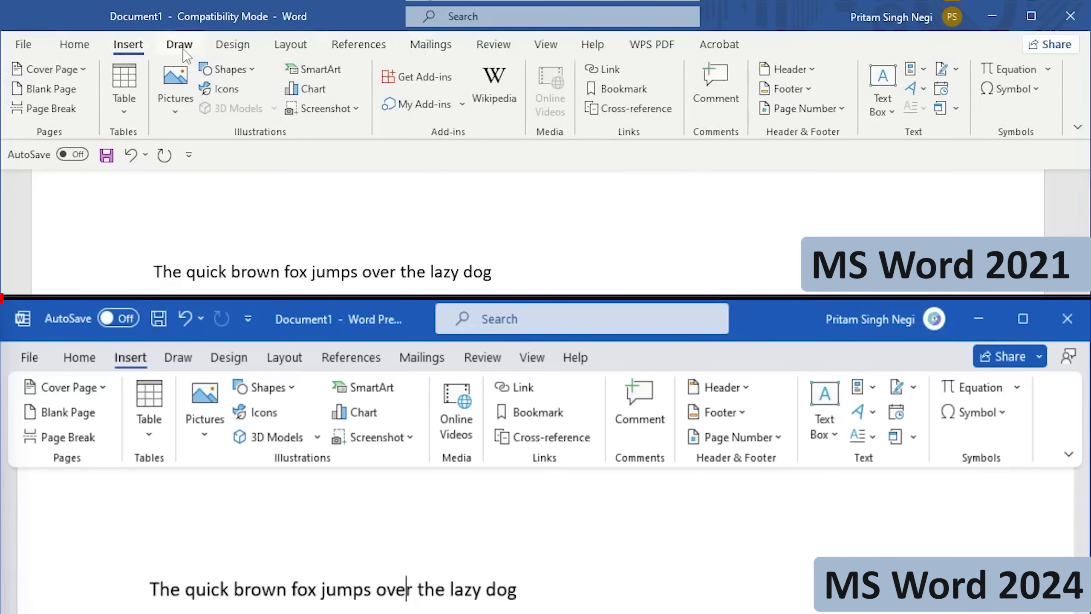
Show the Draw ribbon in Word 2021 and then in Word 2024
{"action": "left_click", "coordinate": [182, 49]}
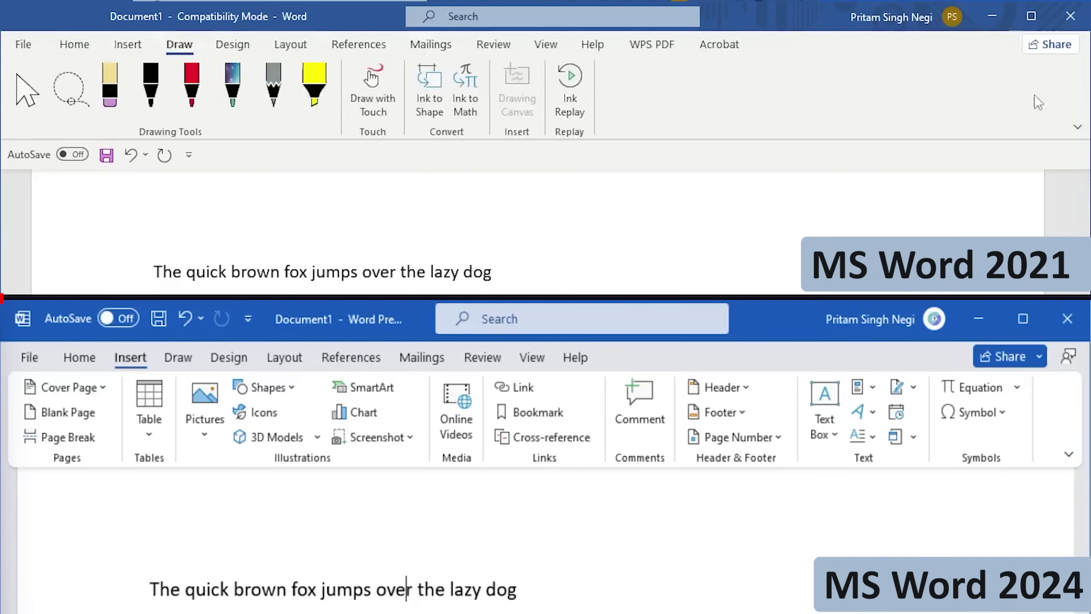
{"action": "left_click", "coordinate": [178, 357]}
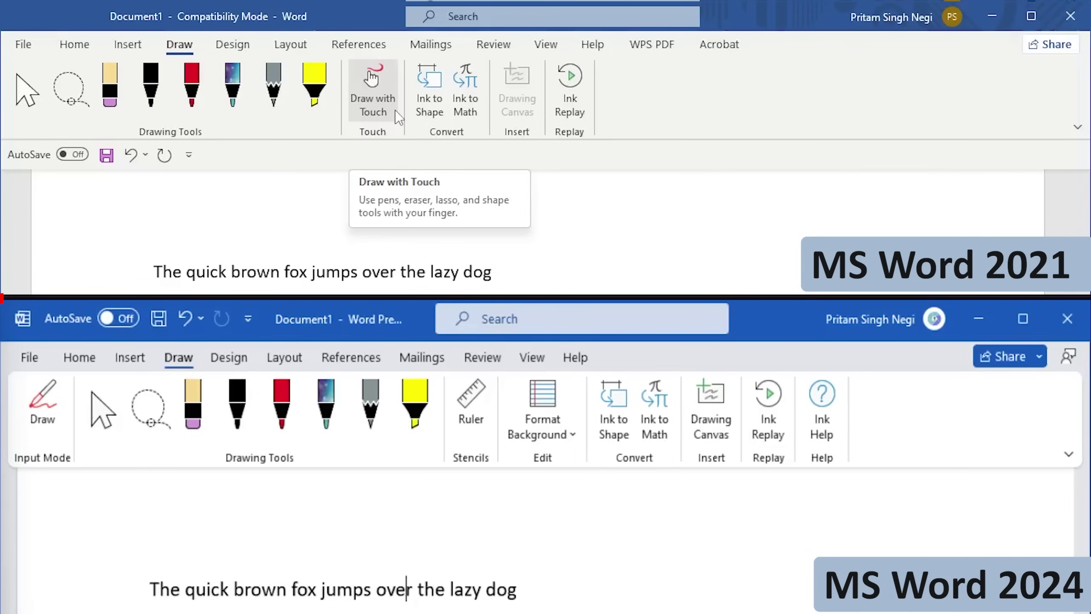
Show the Design ribbon, then the Layout ribbon, in both Word 2021 and Word 2024
{"action": "left_click", "coordinate": [232, 44]}
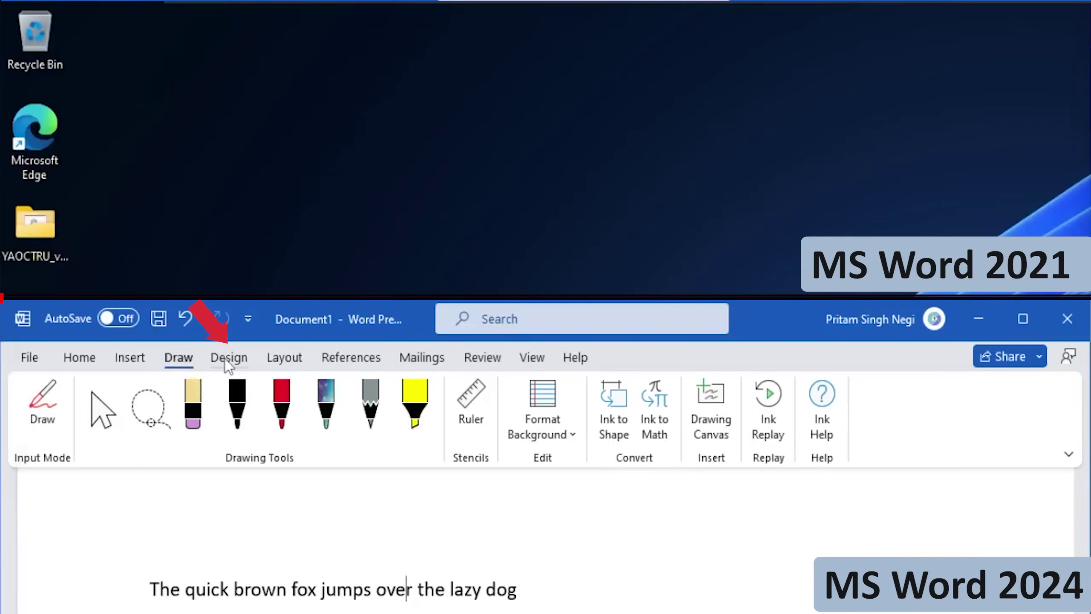
{"action": "left_click", "coordinate": [225, 359]}
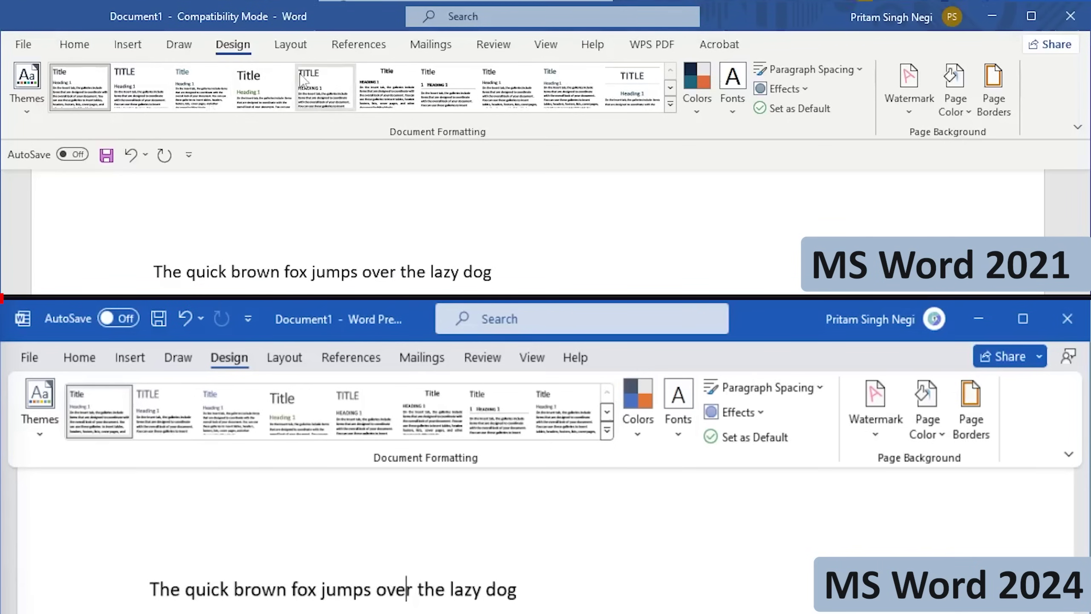
{"action": "left_click", "coordinate": [291, 44]}
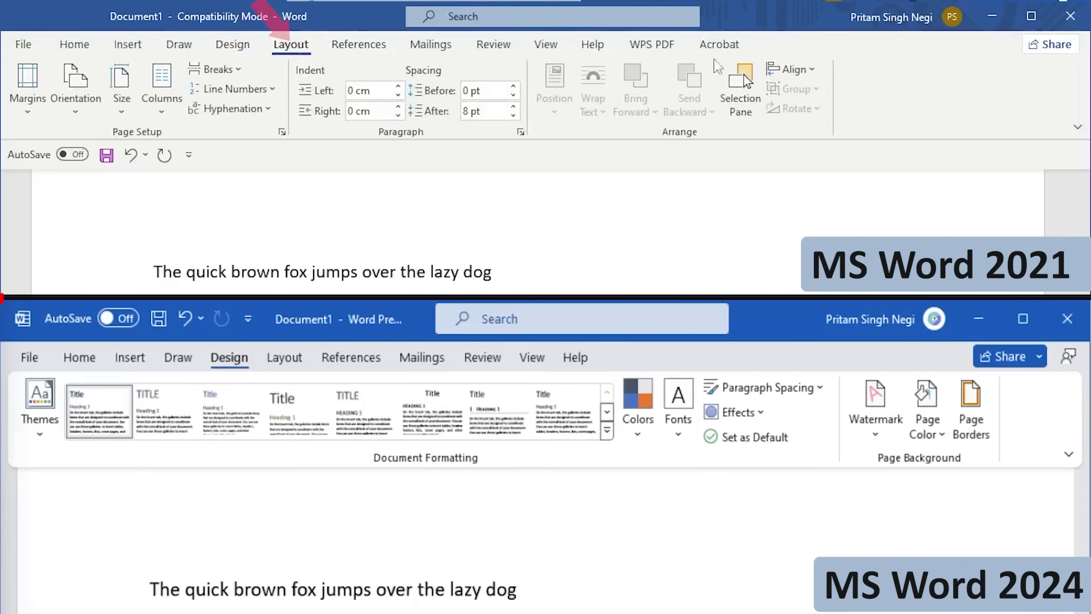
{"action": "left_click", "coordinate": [287, 359]}
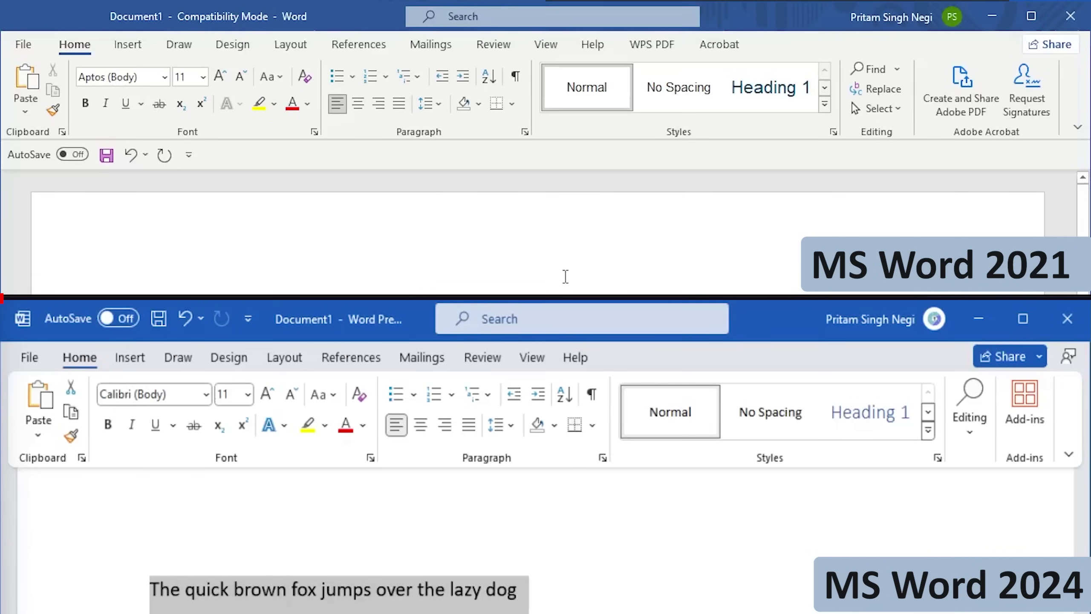
Insert the animated heart from All Animated Models, then add a new line below the 2021 sentence
{"action": "left_click", "coordinate": [128, 44]}
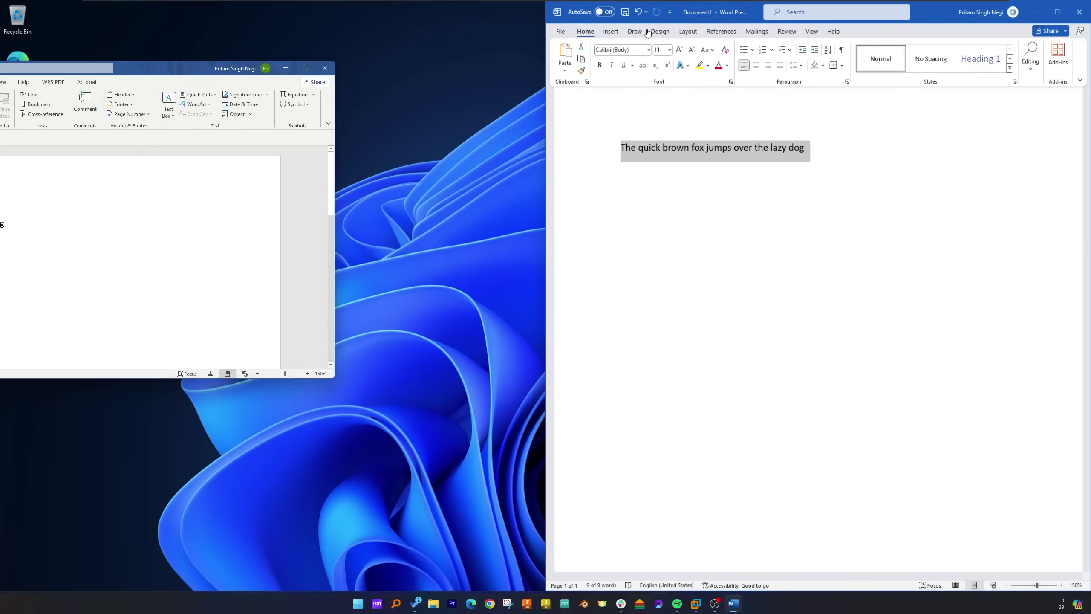
{"action": "key", "text": "Num_Lock"}
{"action": "left_click", "coordinate": [618, 35]}
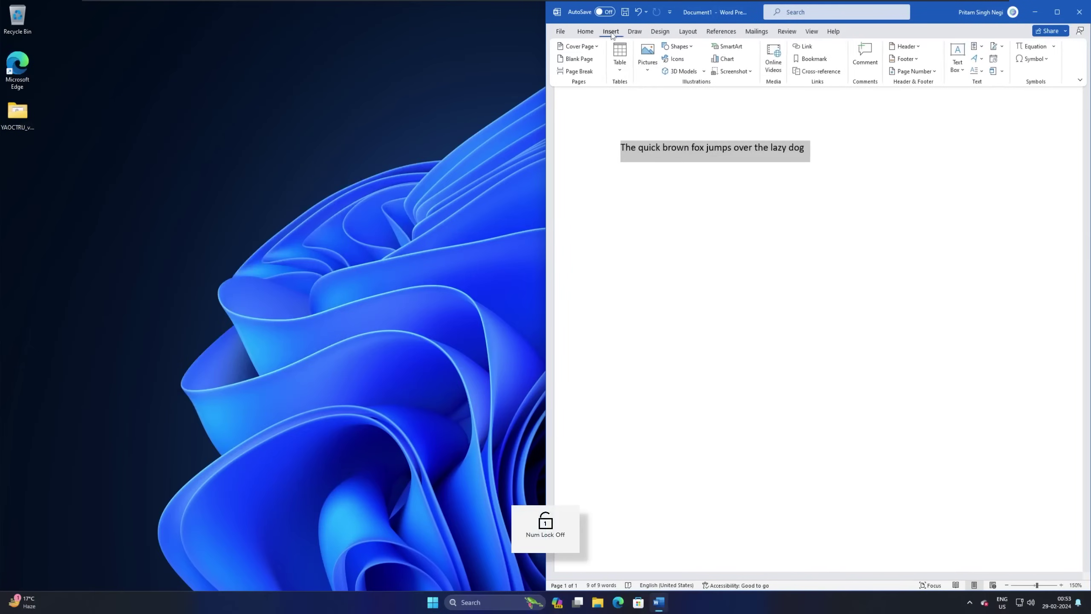
{"action": "left_click", "coordinate": [688, 72]}
{"action": "left_click", "coordinate": [561, 172]}
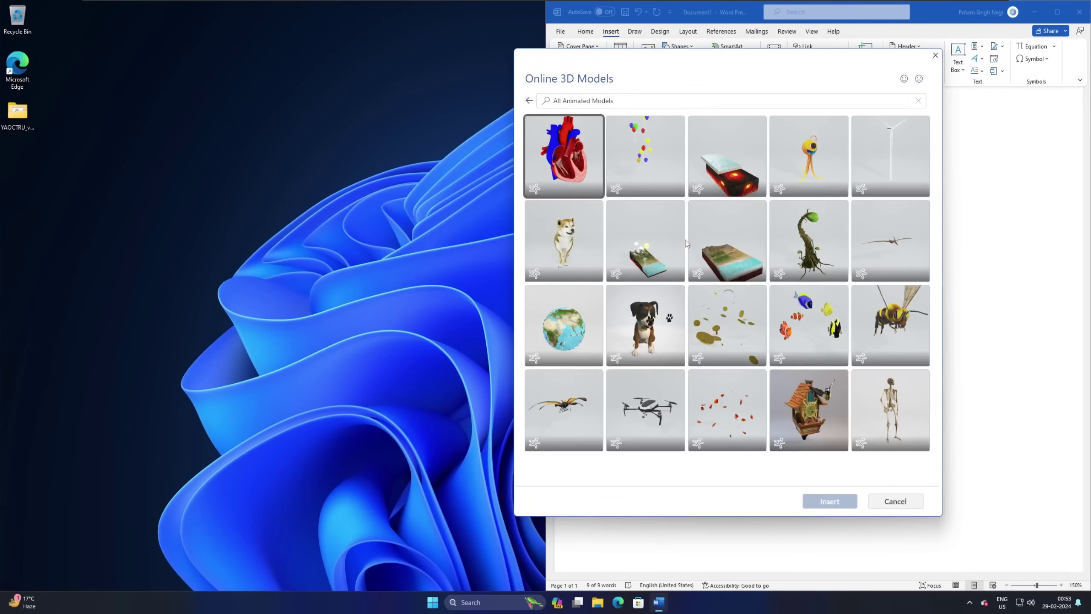
{"action": "left_click", "coordinate": [829, 501]}
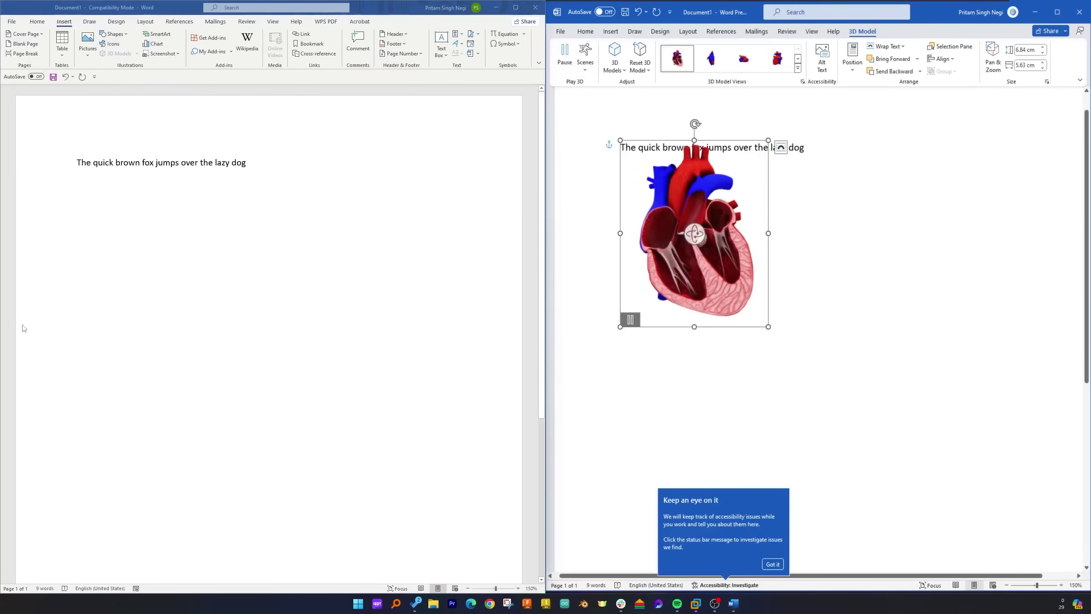
{"action": "left_click", "coordinate": [321, 162]}
{"action": "key", "text": "Return"}
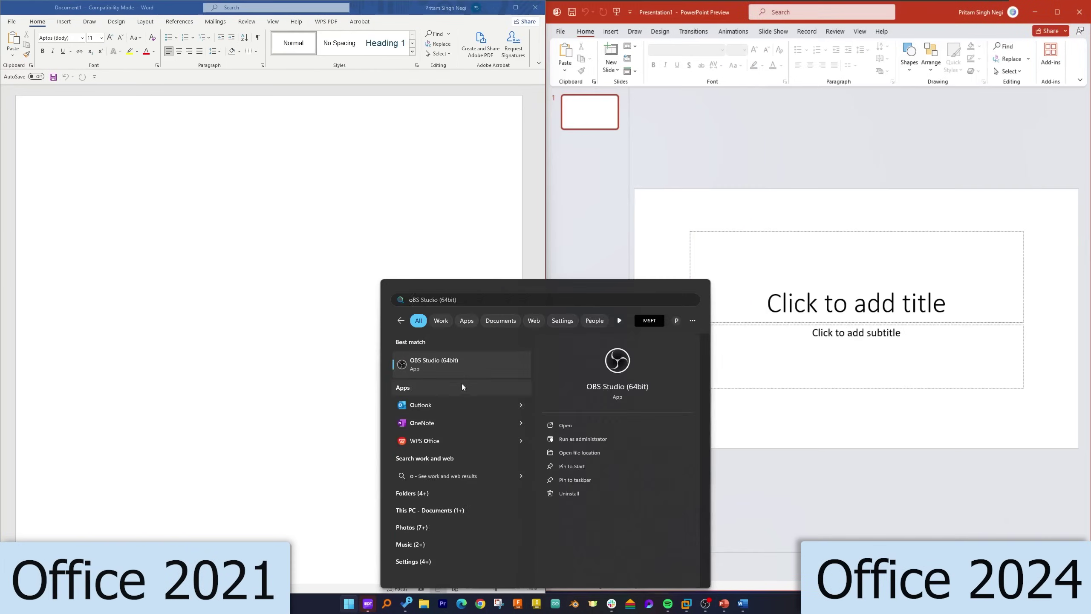
Launch Excel from the Start menu search in both the 2021 and 2024 Preview editions
{"action": "type", "text": "wo"}
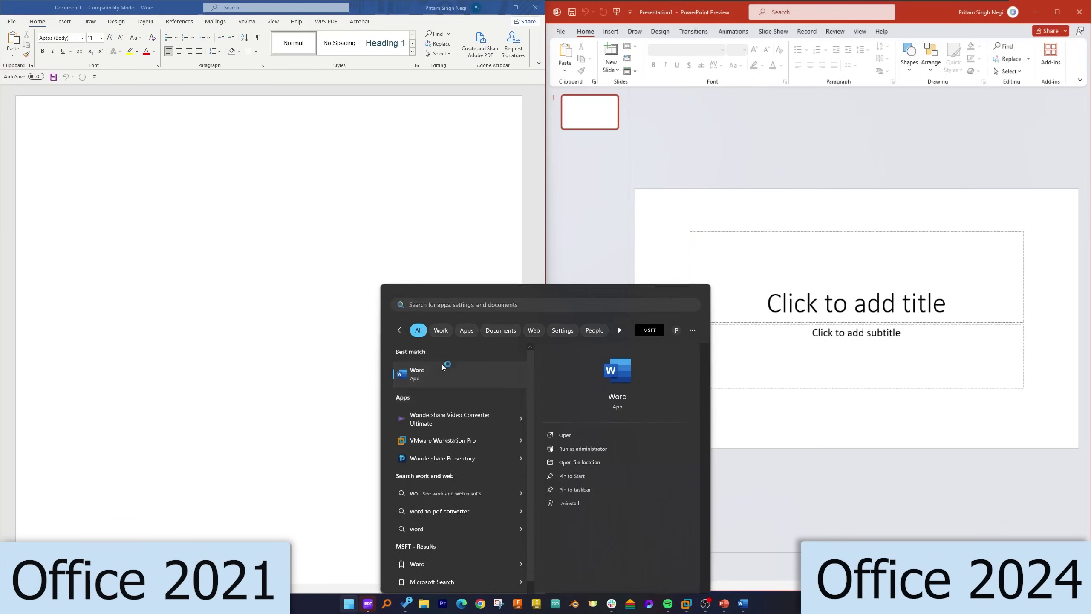
{"action": "left_click", "coordinate": [442, 366]}
{"action": "left_click", "coordinate": [663, 92]}
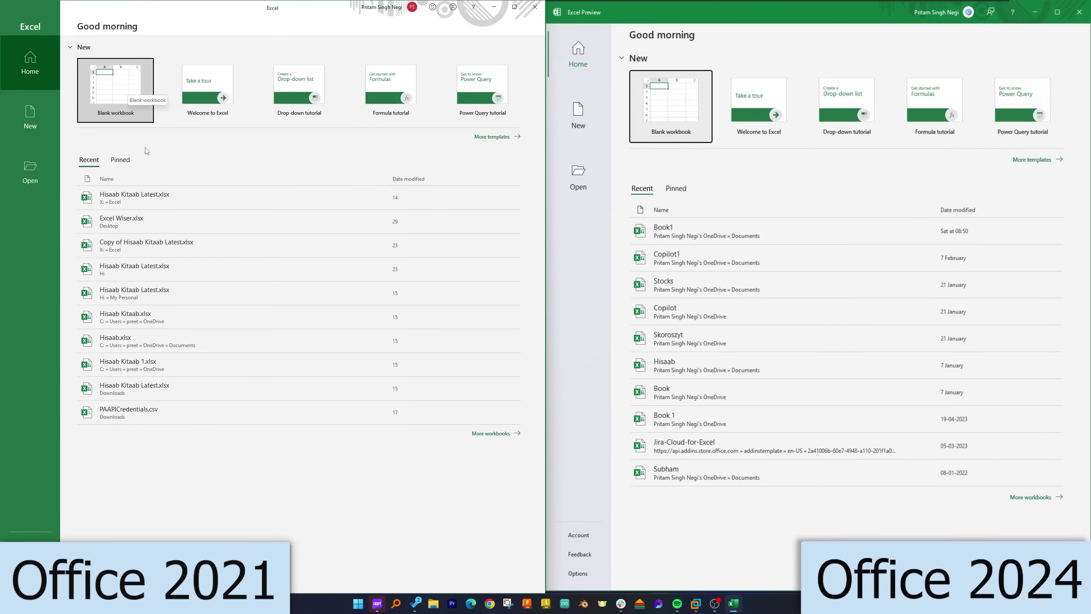
Start a blank workbook, Book1, from the Excel start screen
{"action": "left_click", "coordinate": [127, 104]}
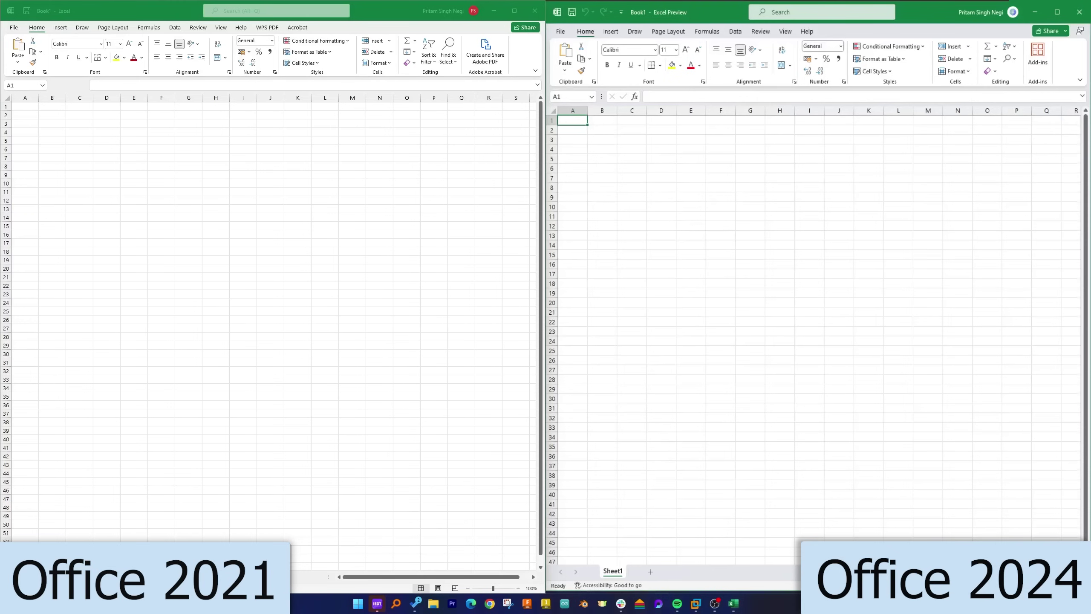